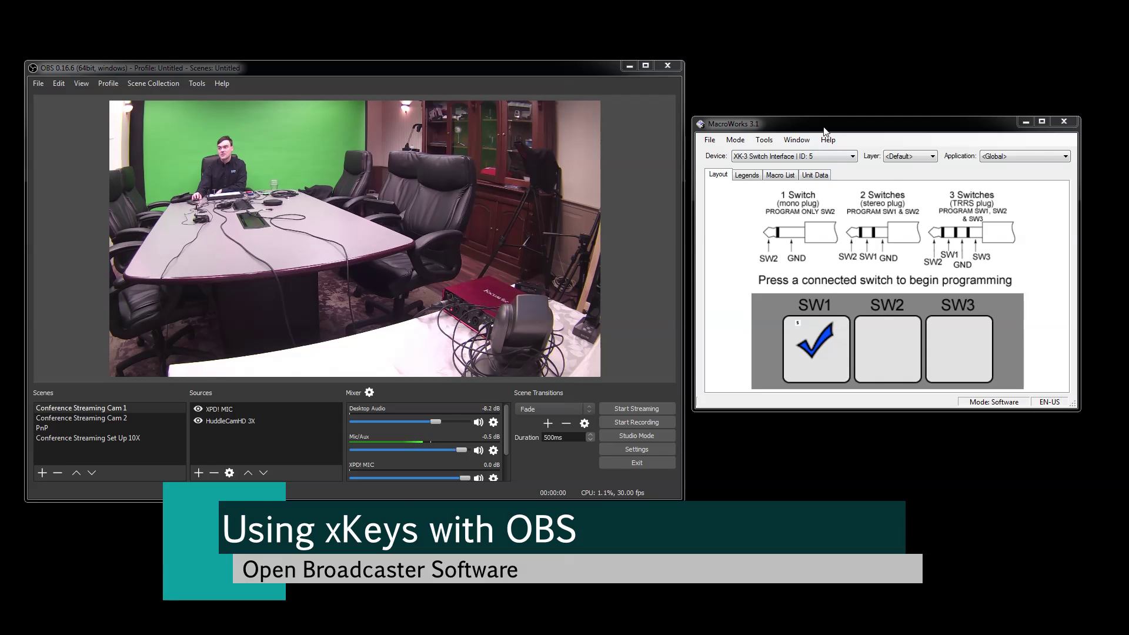
Step: Record Ctrl+Shift+Alt+' into switch SW1's press macro on the Keystrokes tab
{"action": "left_click_drag", "start_coordinate": [825, 131], "coordinate": [465, 161]}
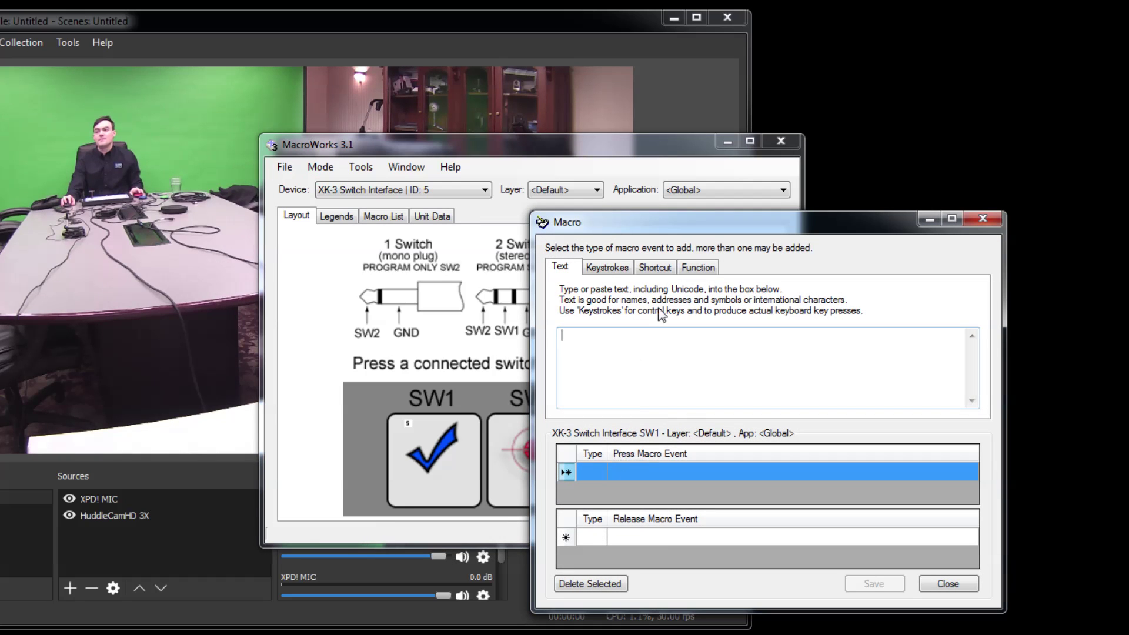
{"action": "left_click", "coordinate": [608, 267]}
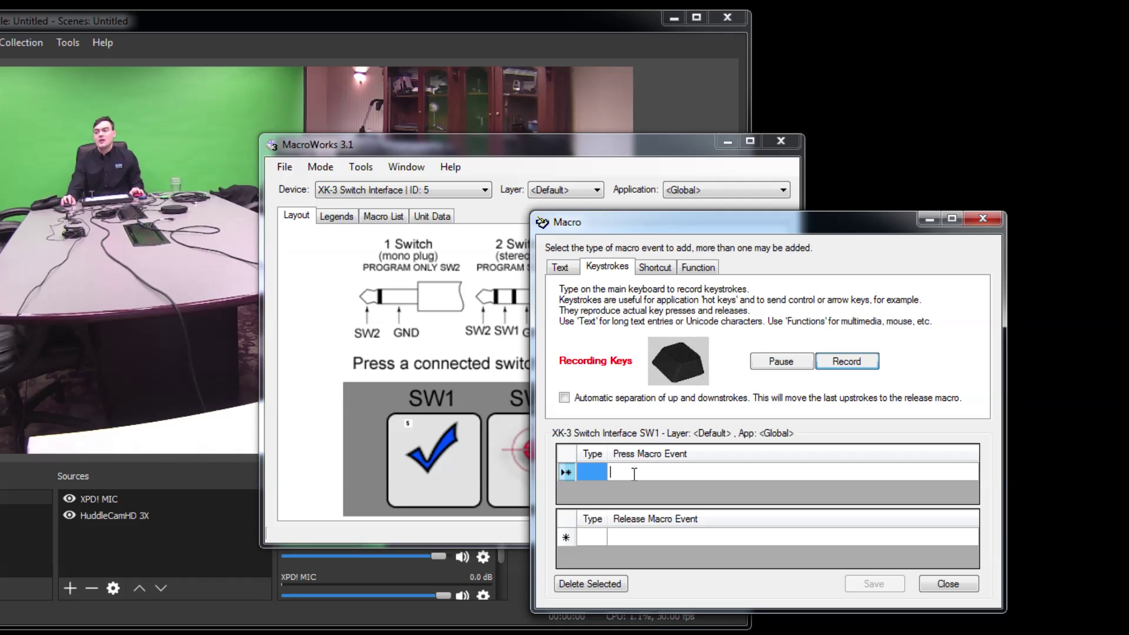
{"action": "key", "text": "ctrl"}
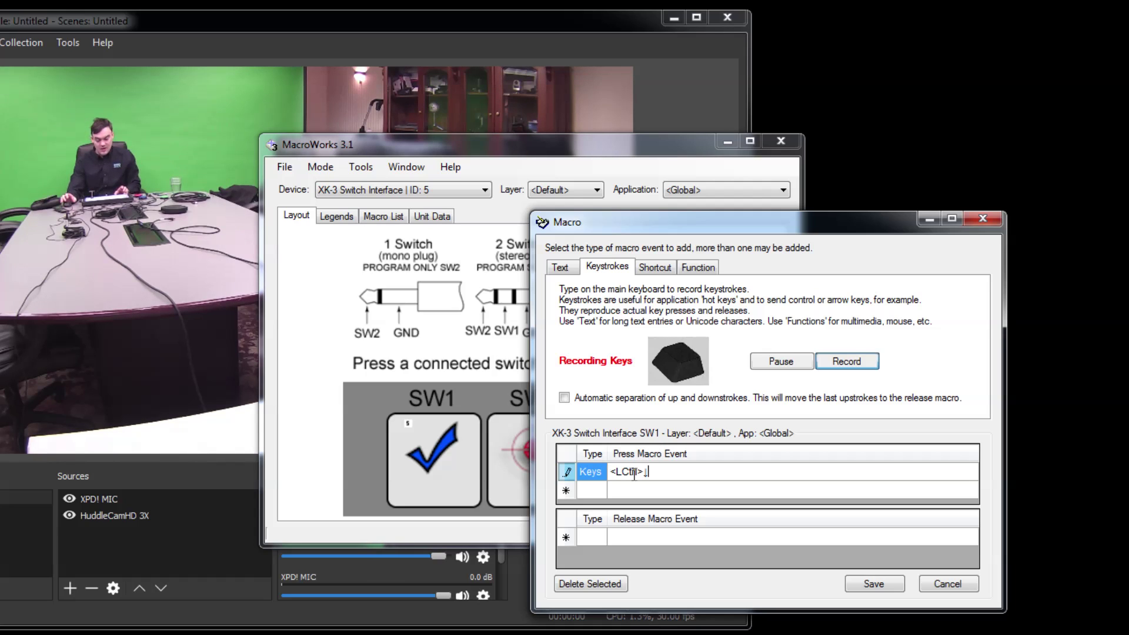
{"action": "key", "text": "shift"}
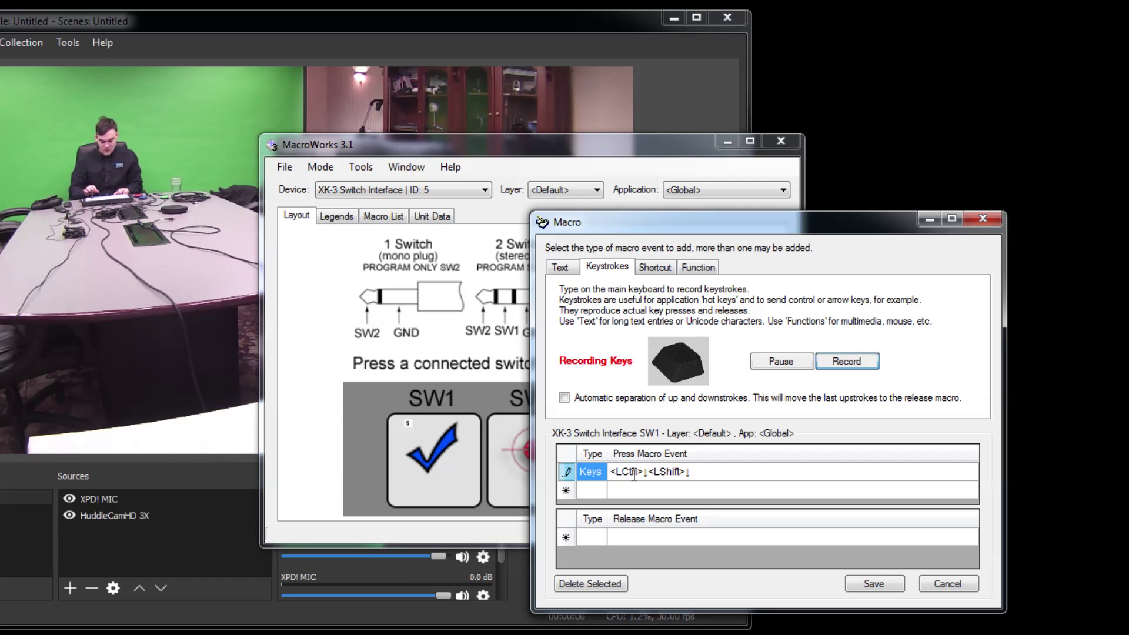
{"action": "key", "text": "alt"}
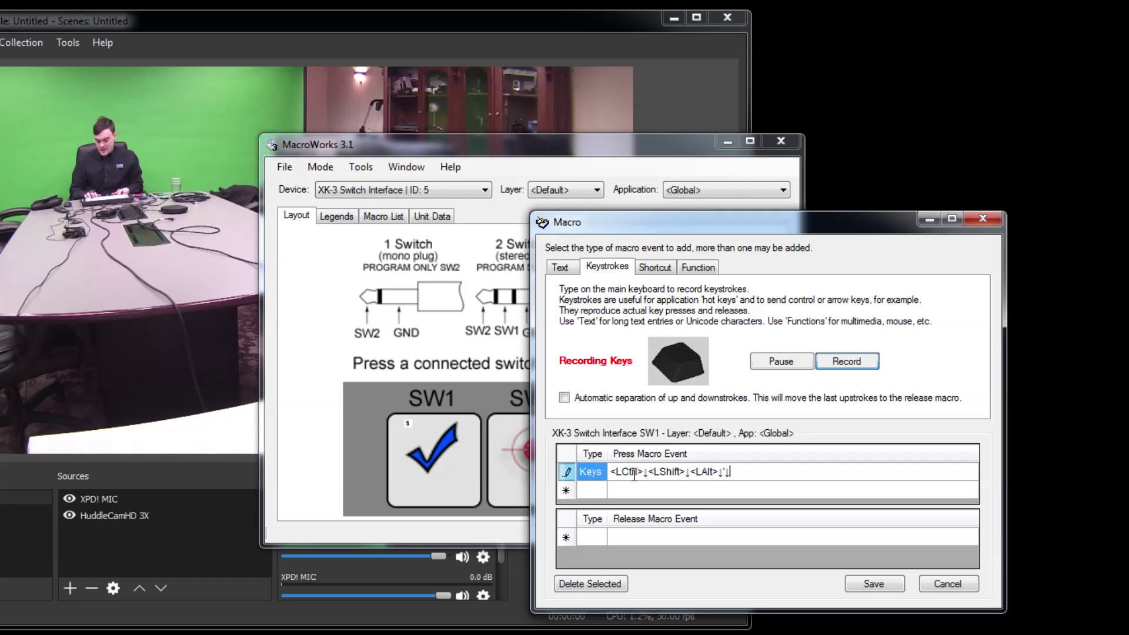
{"action": "key", "text": "ctrl+shift+alt+apostrophe"}
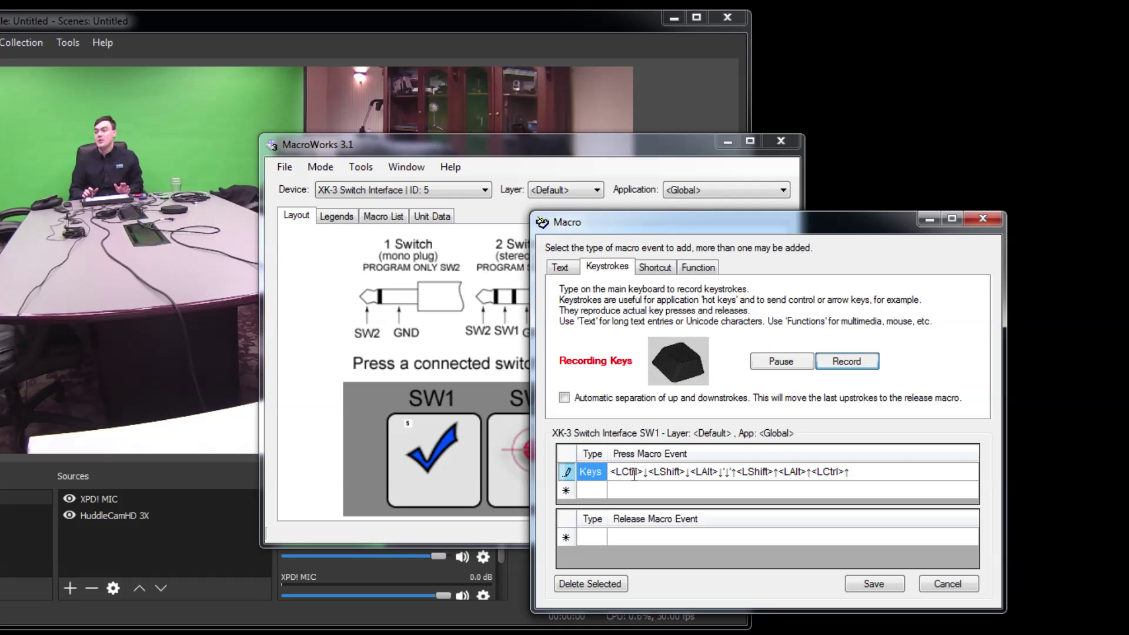
Step: Save the SW1 macro, close MacroWorks, and centre the OBS Studio window
{"action": "left_click", "coordinate": [873, 584]}
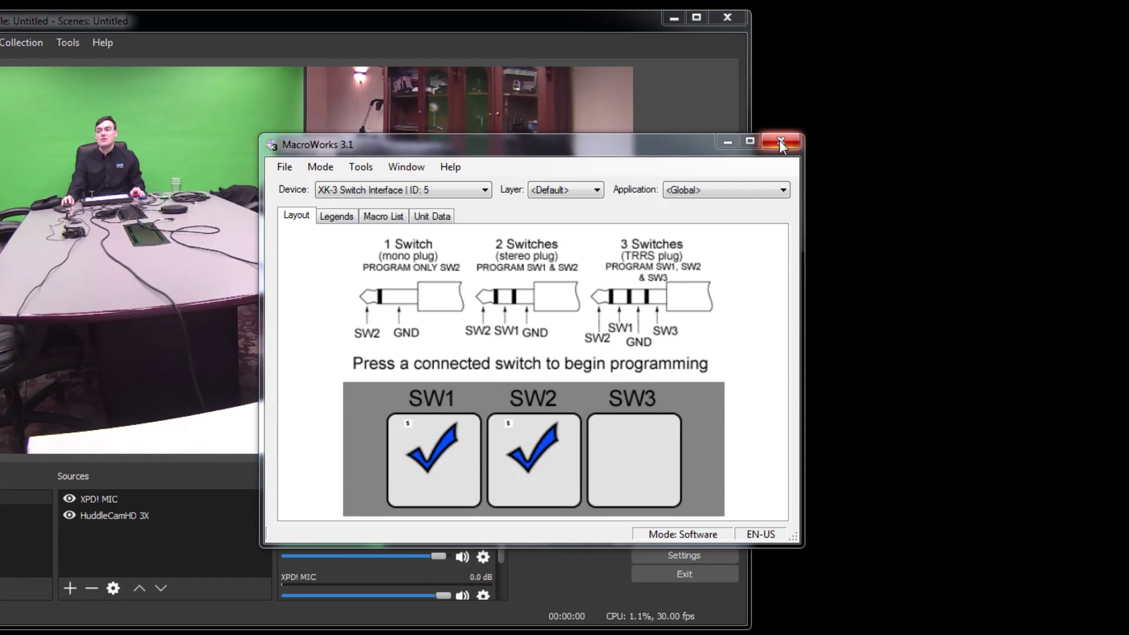
{"action": "left_click", "coordinate": [780, 142]}
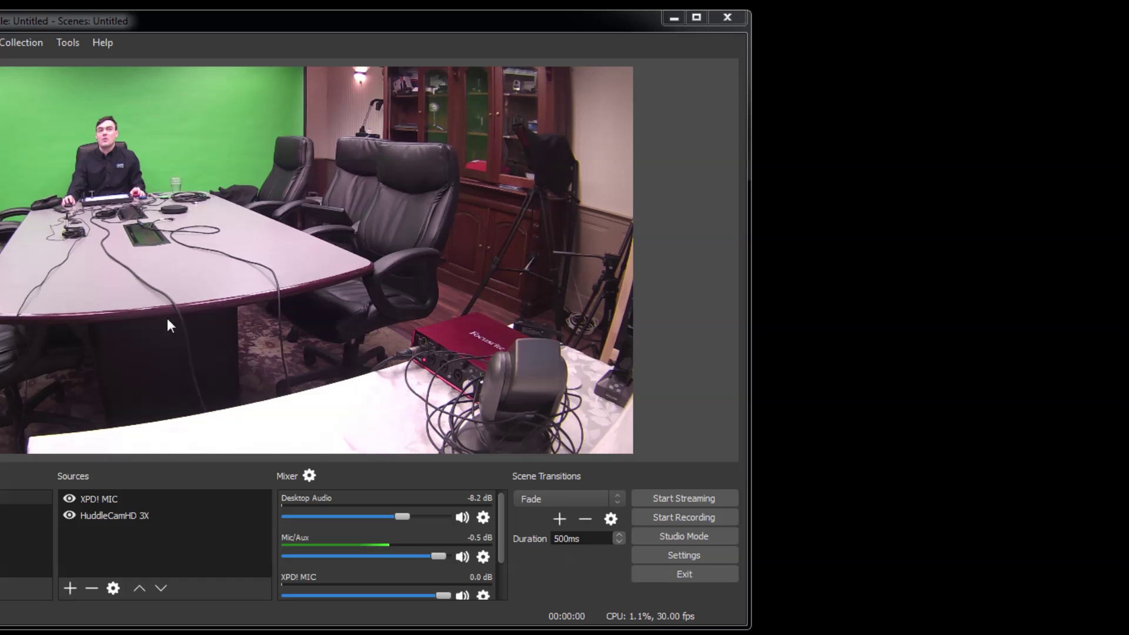
{"action": "left_click_drag", "start_coordinate": [242, 27], "coordinate": [511, 29]}
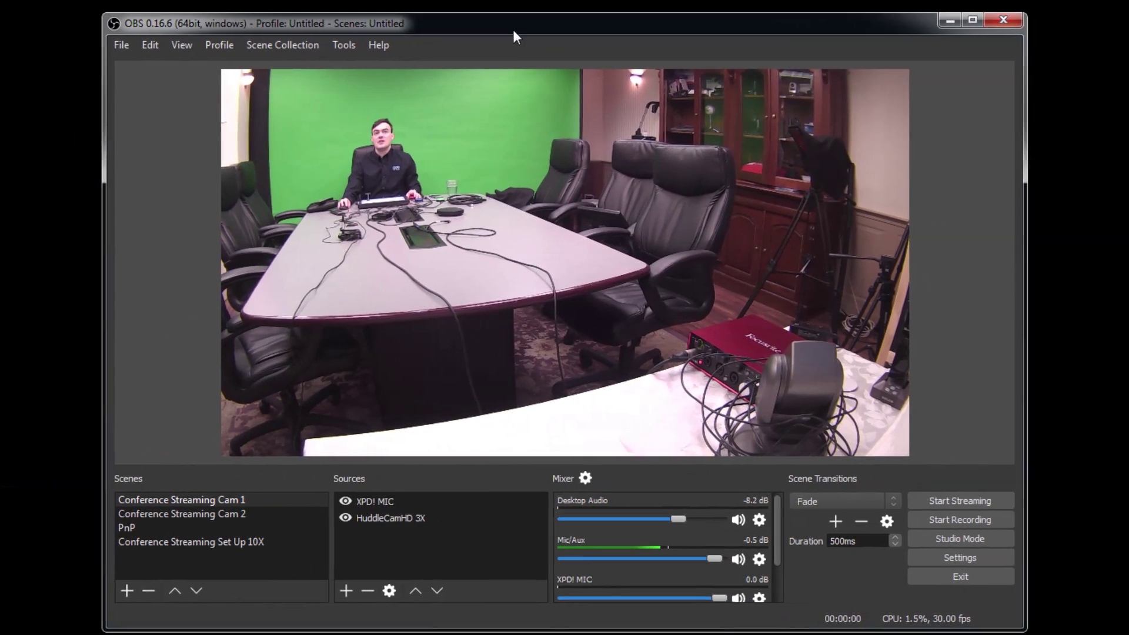
{"action": "left_click", "coordinate": [148, 42]}
{"action": "left_click", "coordinate": [112, 47]}
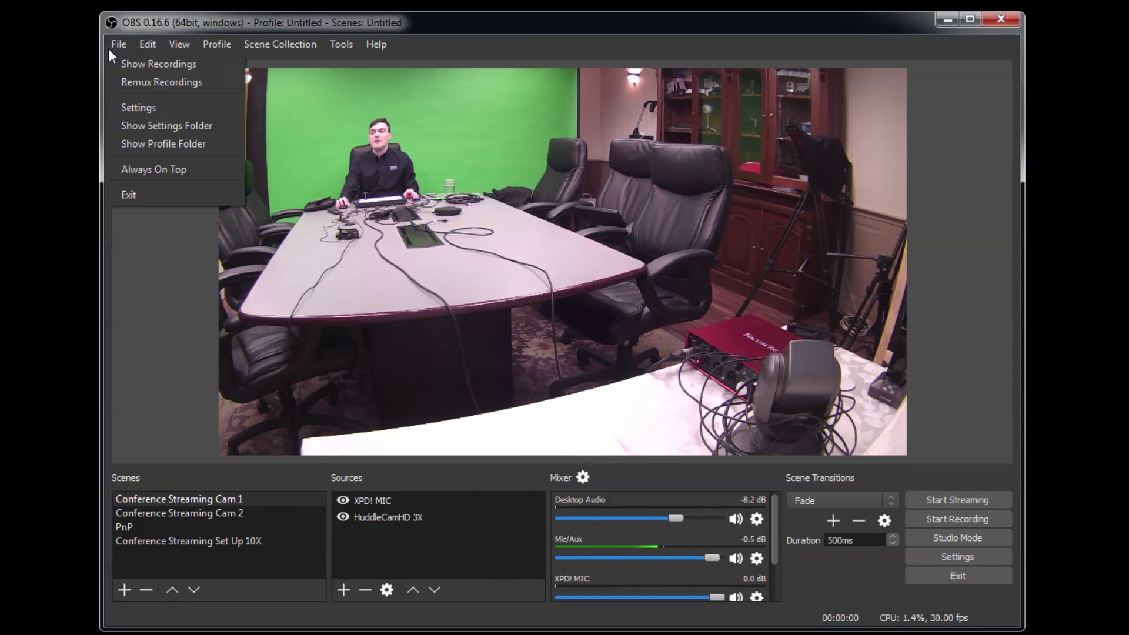
{"action": "left_click", "coordinate": [119, 105]}
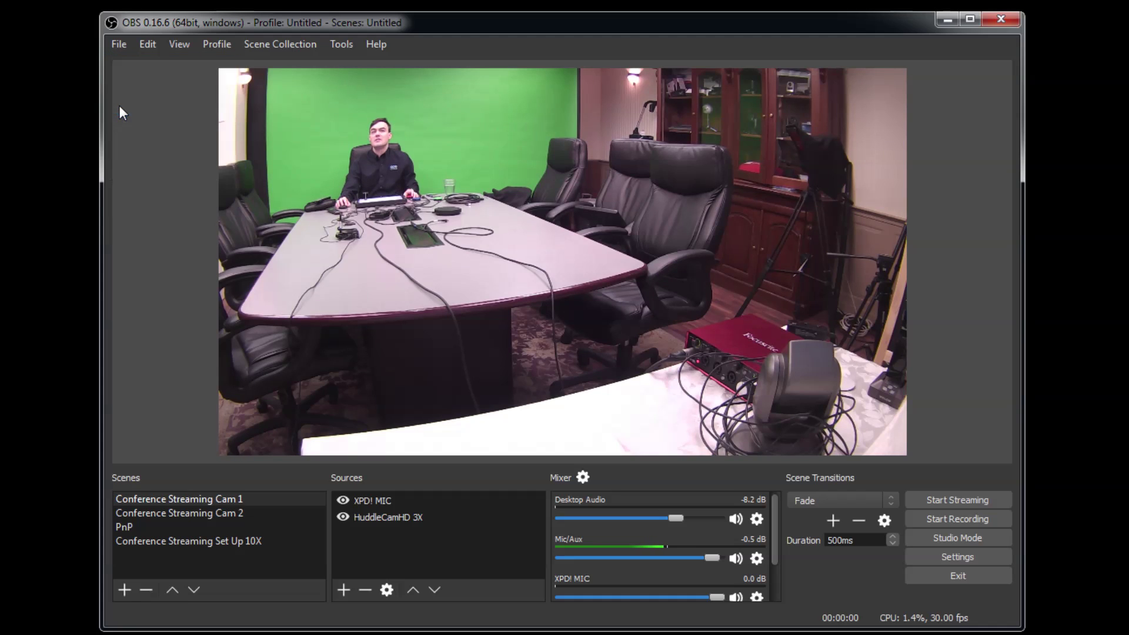
{"action": "left_click", "coordinate": [224, 286]}
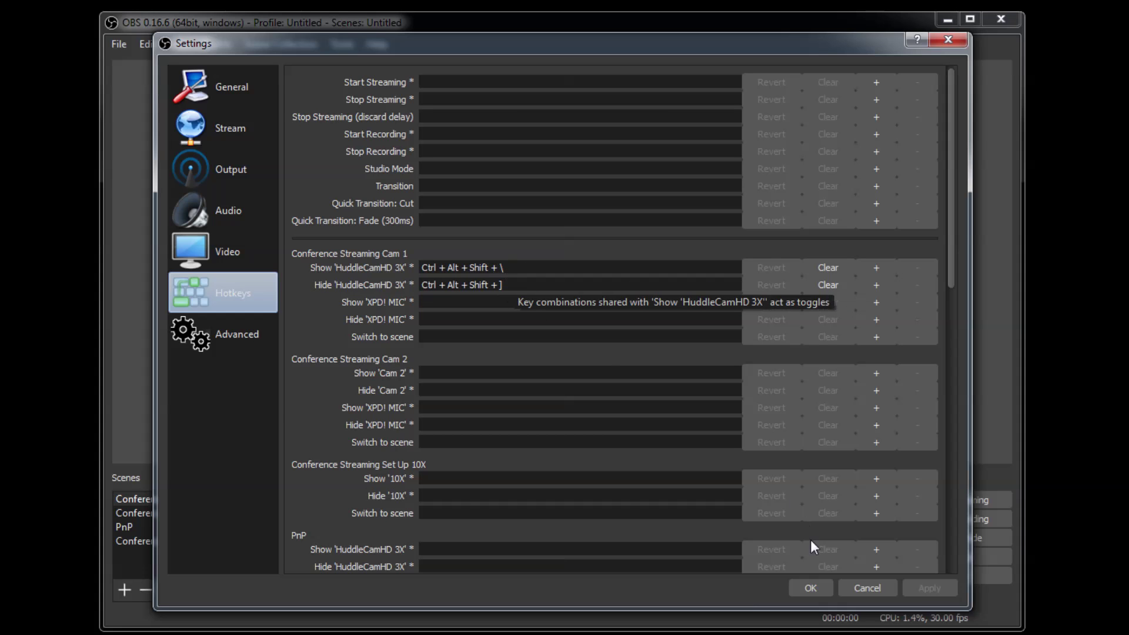
{"action": "left_click", "coordinate": [807, 588]}
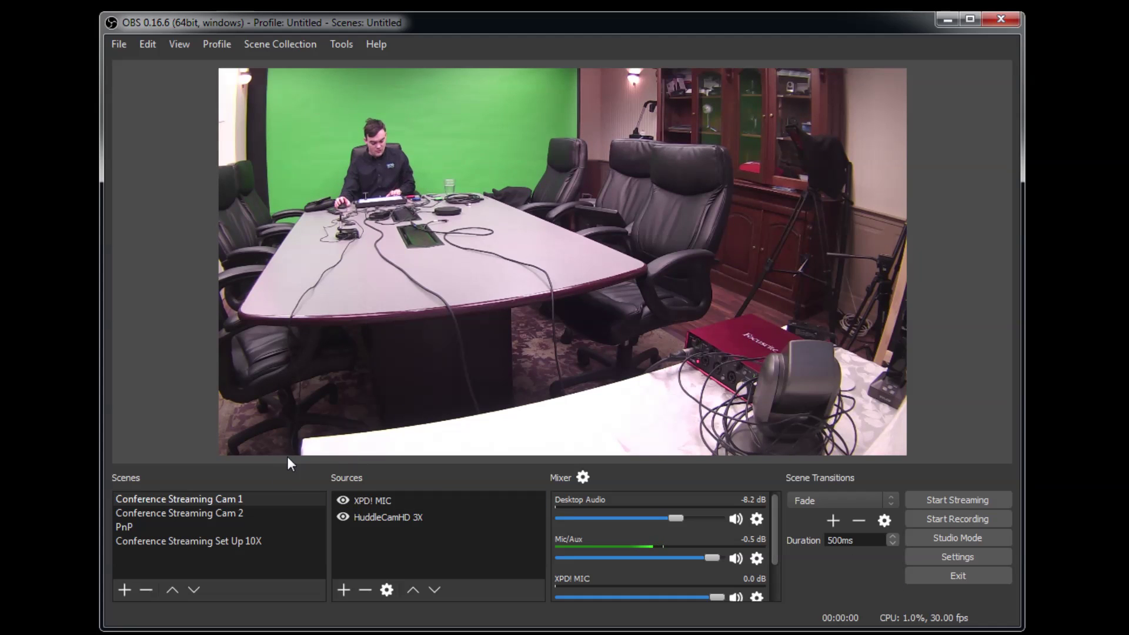
{"action": "key", "text": "alt"}
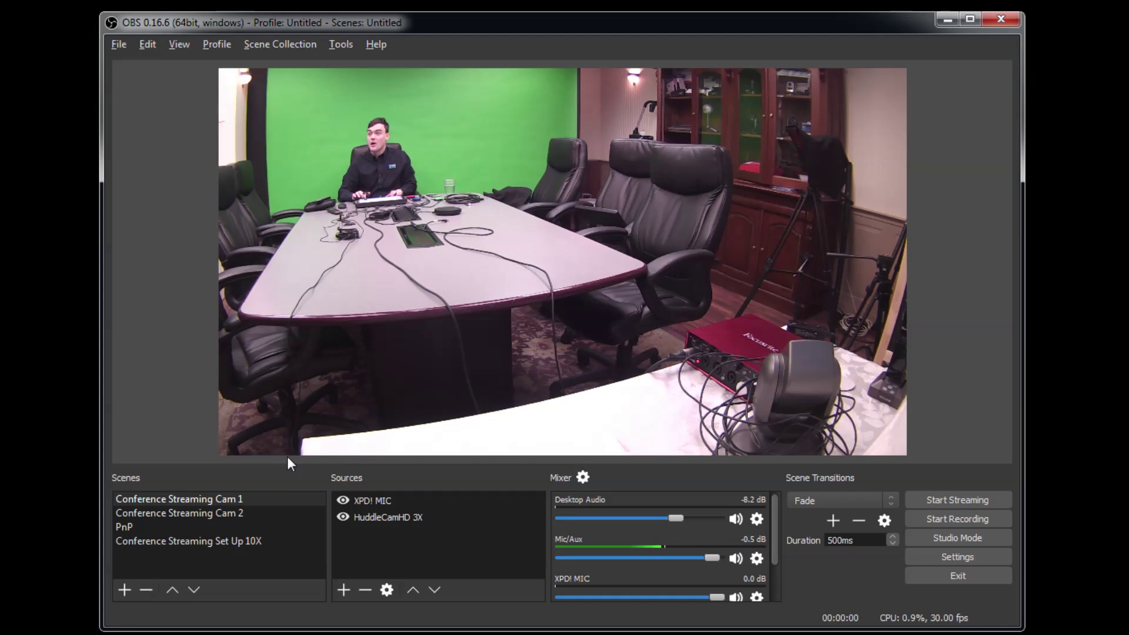
{"action": "left_click", "coordinate": [249, 500]}
{"action": "left_click", "coordinate": [253, 514]}
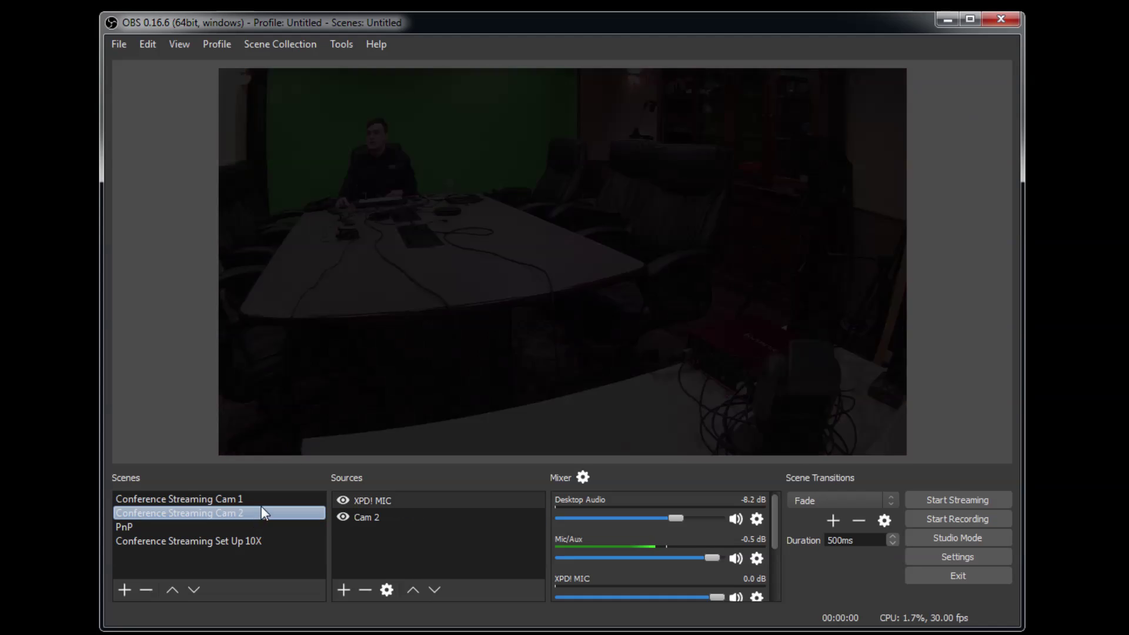
{"action": "left_click", "coordinate": [262, 503]}
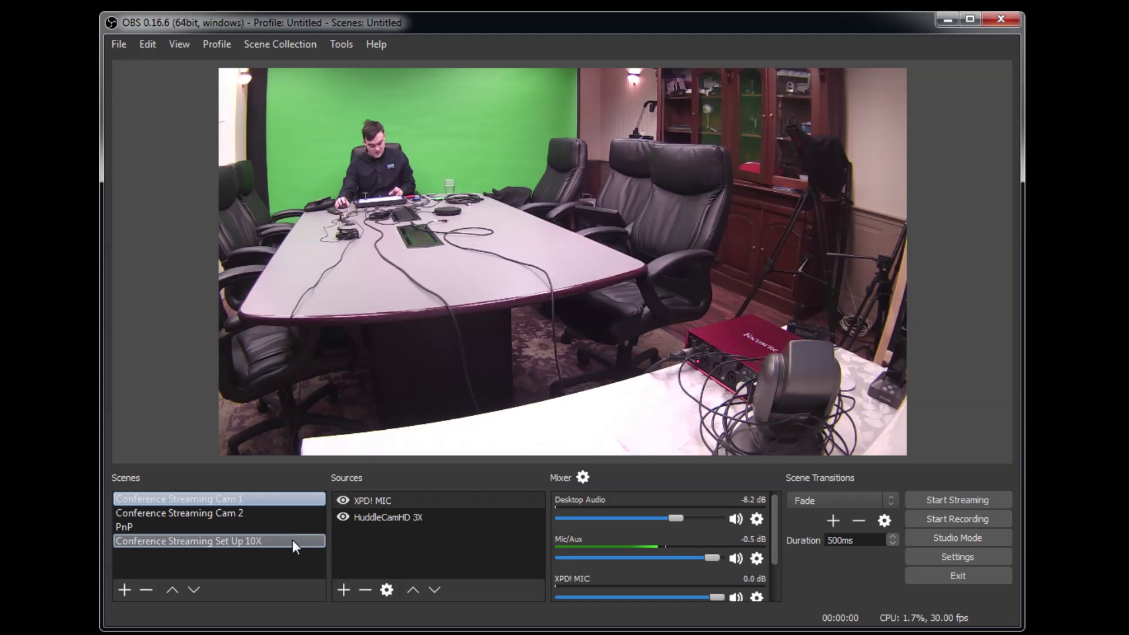
{"action": "key", "text": "F2"}
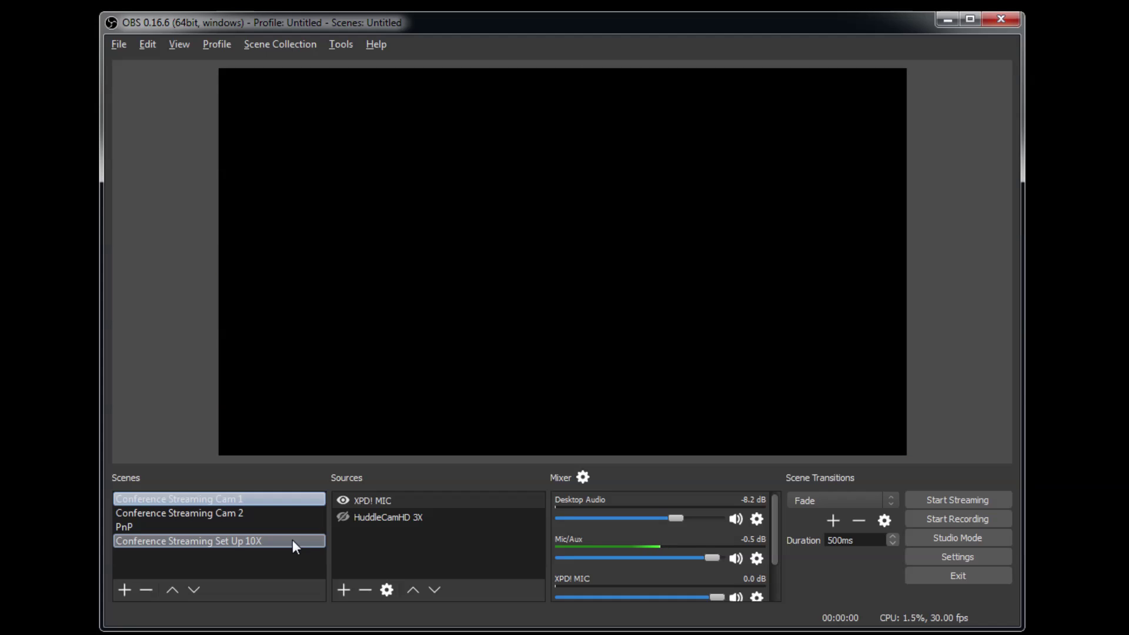
{"action": "key", "text": "F1"}
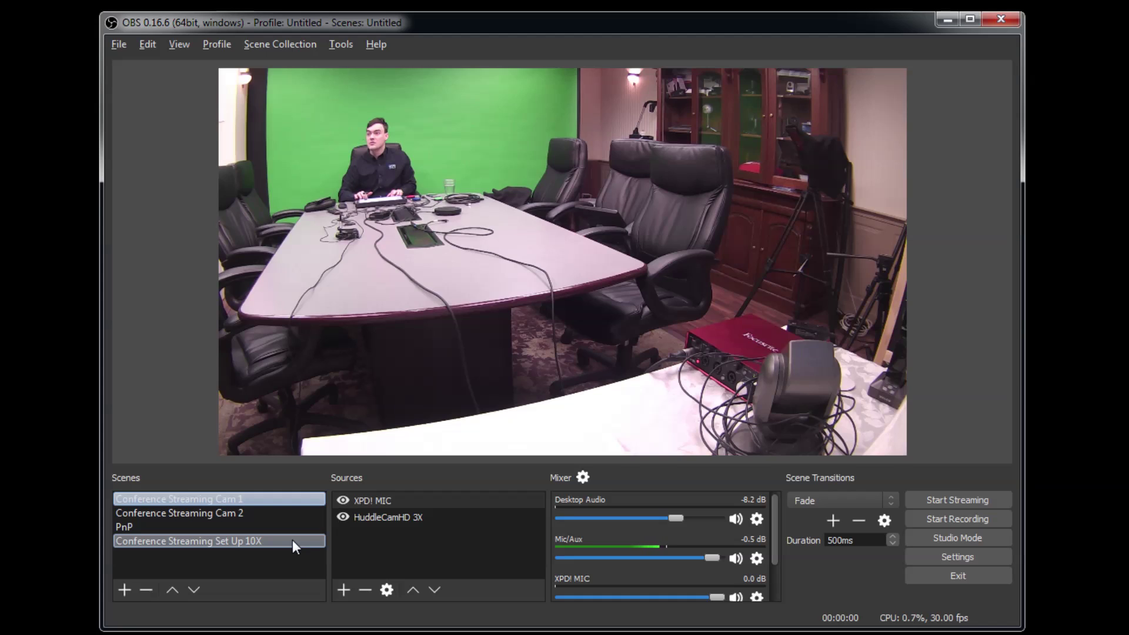
{"action": "key", "text": "F2"}
{"action": "key", "text": "F1"}
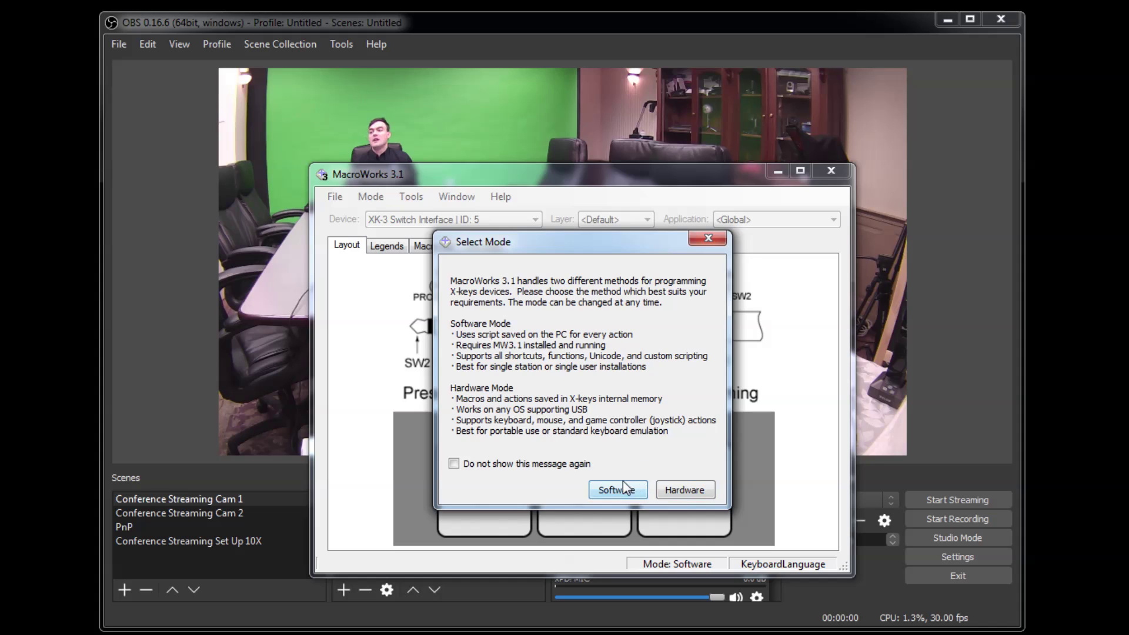
Step: In Software mode, clear SW1's old recorded keystrokes from the Keystrokes list
{"action": "left_click", "coordinate": [623, 481]}
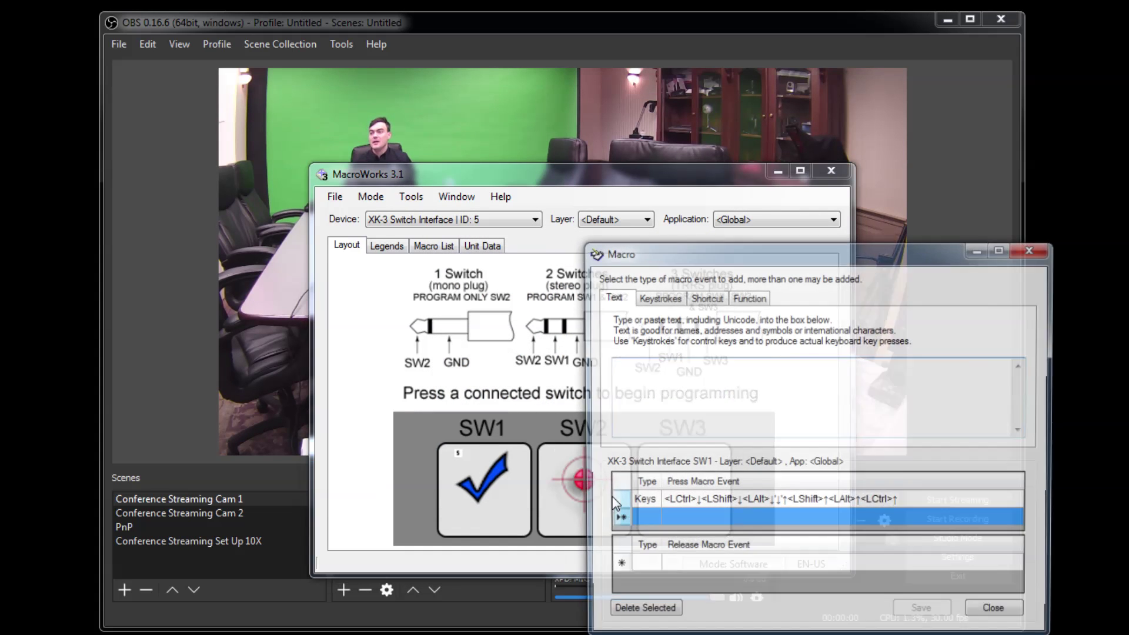
{"action": "left_click", "coordinate": [743, 500]}
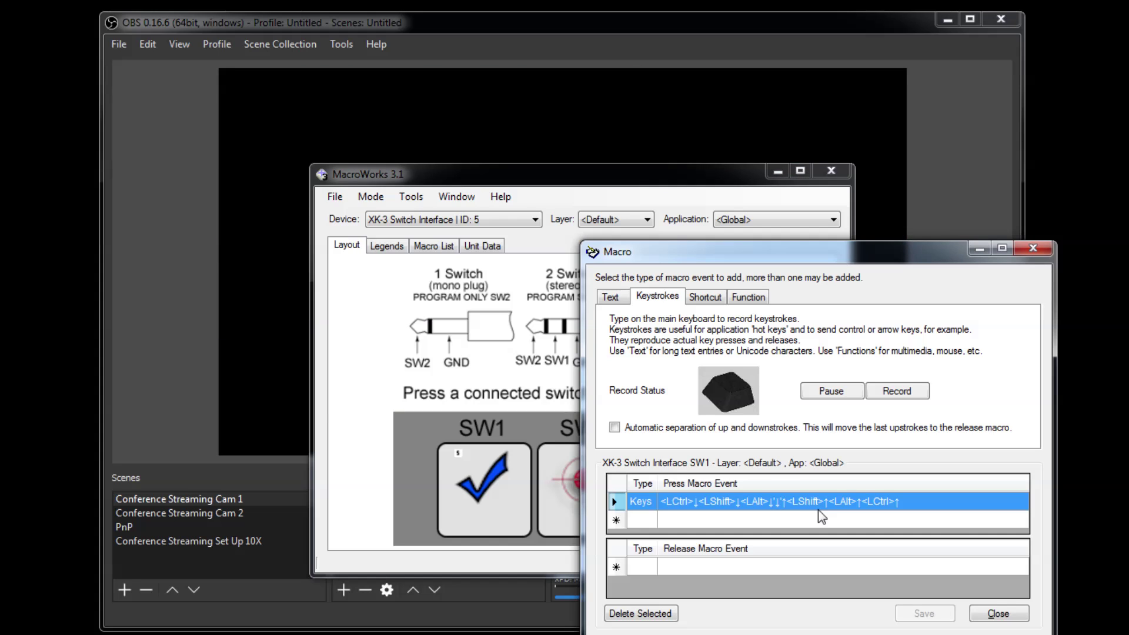
{"action": "left_click", "coordinate": [782, 504]}
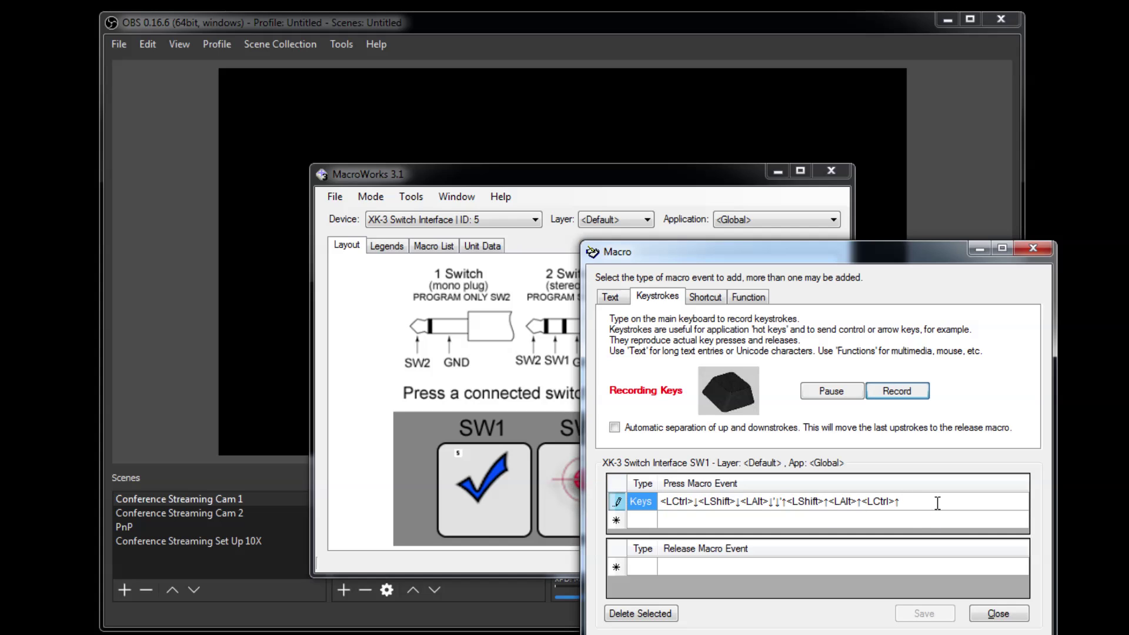
{"action": "key", "text": "BackSpace"}
{"action": "key", "text": "BackSpace"}
{"action": "key", "text": "BackSpace"}
{"action": "key", "text": "BackSpace"}
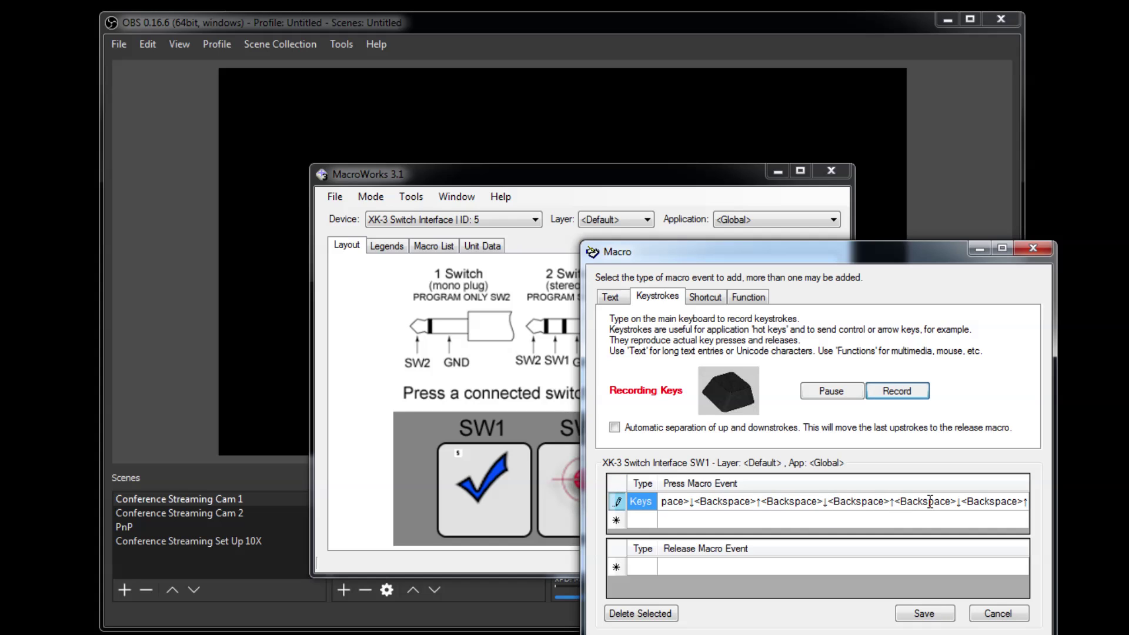
{"action": "left_click", "coordinate": [640, 613]}
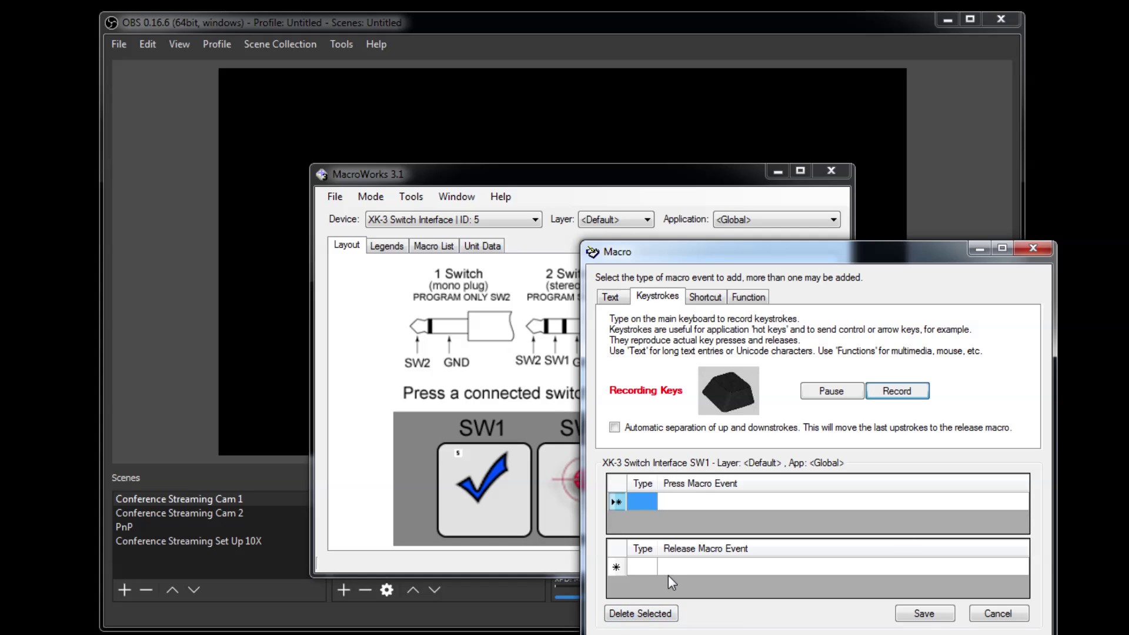
Step: Record Ctrl+Shift+Alt+I as SW1's new press macro, save it, and close MacroWorks
{"action": "key", "text": "ctrl"}
{"action": "key", "text": "shift"}
{"action": "key", "text": "alt"}
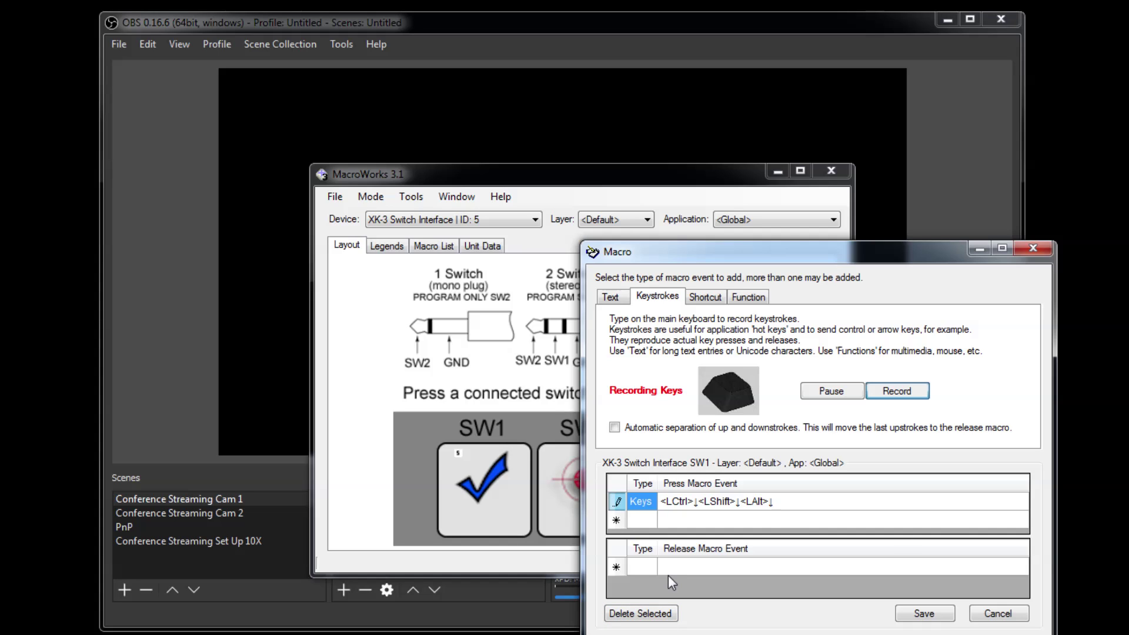
{"action": "key", "text": "ctrl+shift+alt+i"}
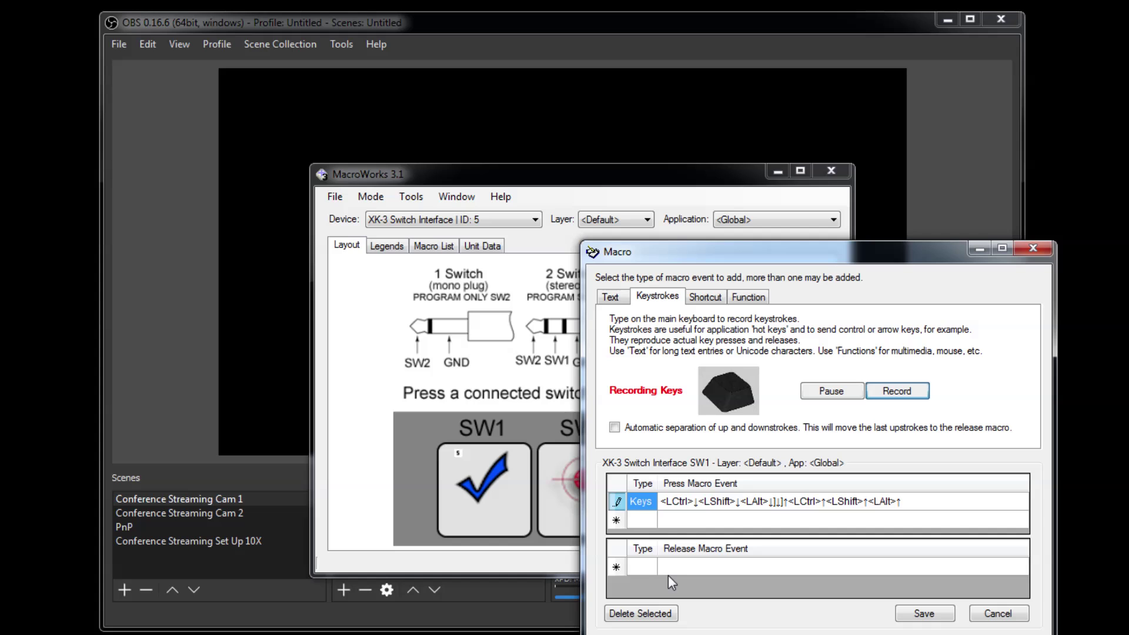
{"action": "left_click", "coordinate": [943, 618]}
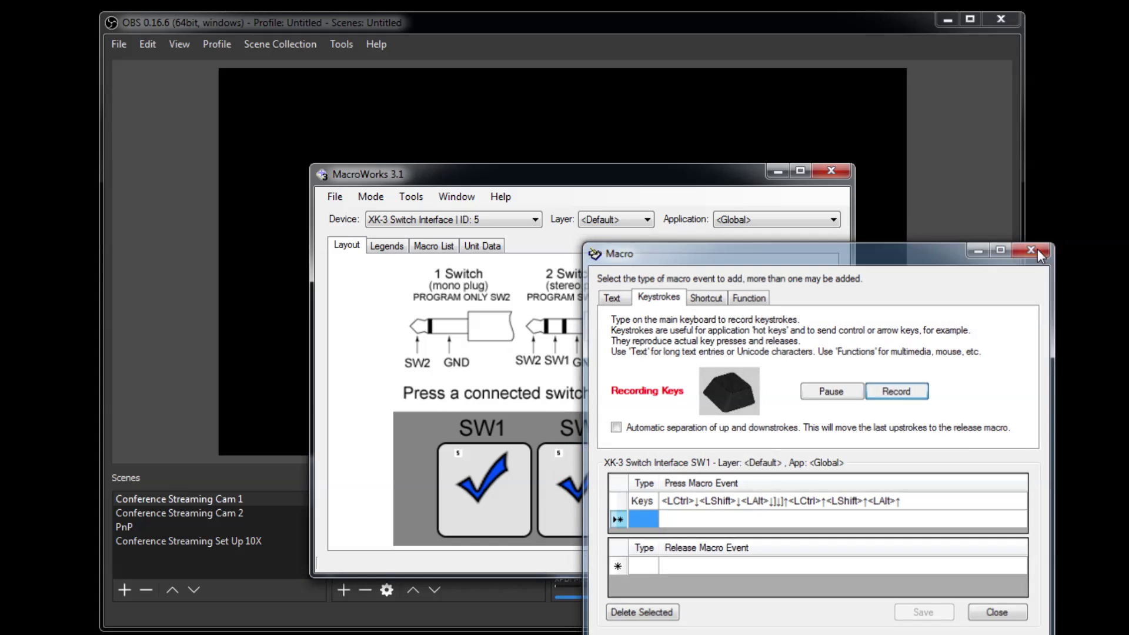
{"action": "left_click", "coordinate": [1033, 248]}
{"action": "left_click", "coordinate": [833, 171]}
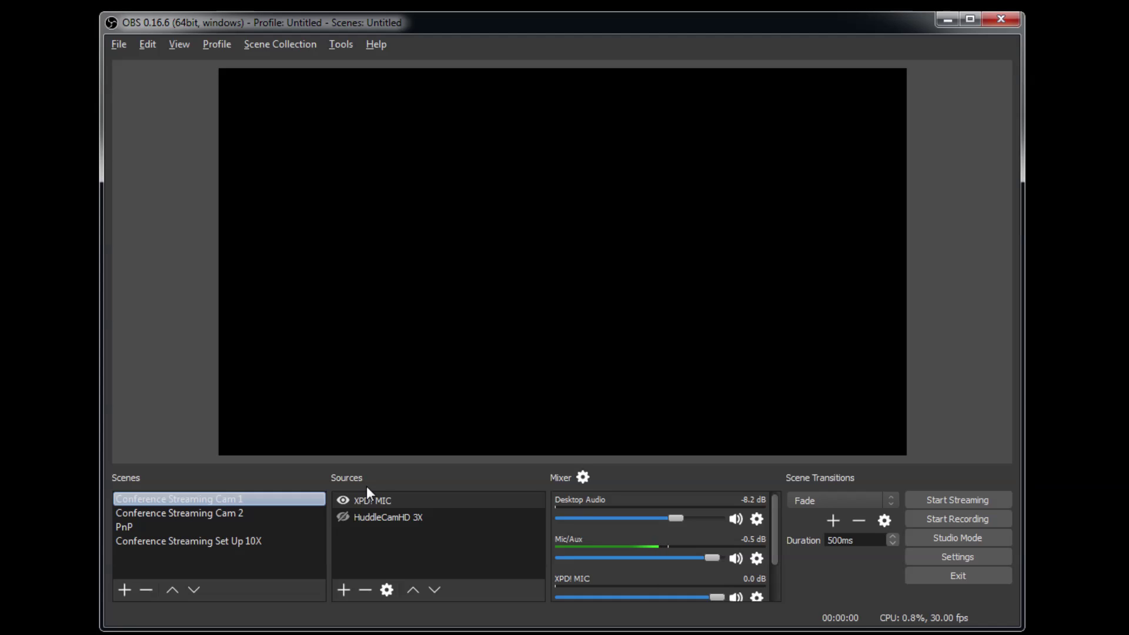
Step: Trigger the Alt+1 hotkey to make the HuddleCamHD 3X camera visible again
{"action": "key", "text": "alt"}
{"action": "key", "text": "alt+1"}
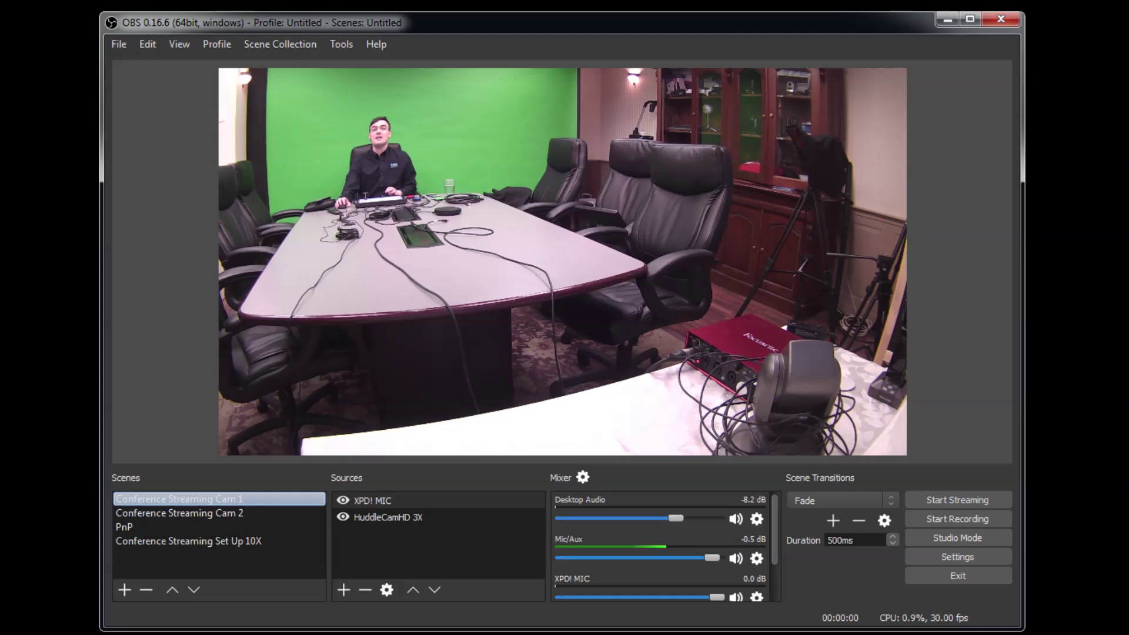